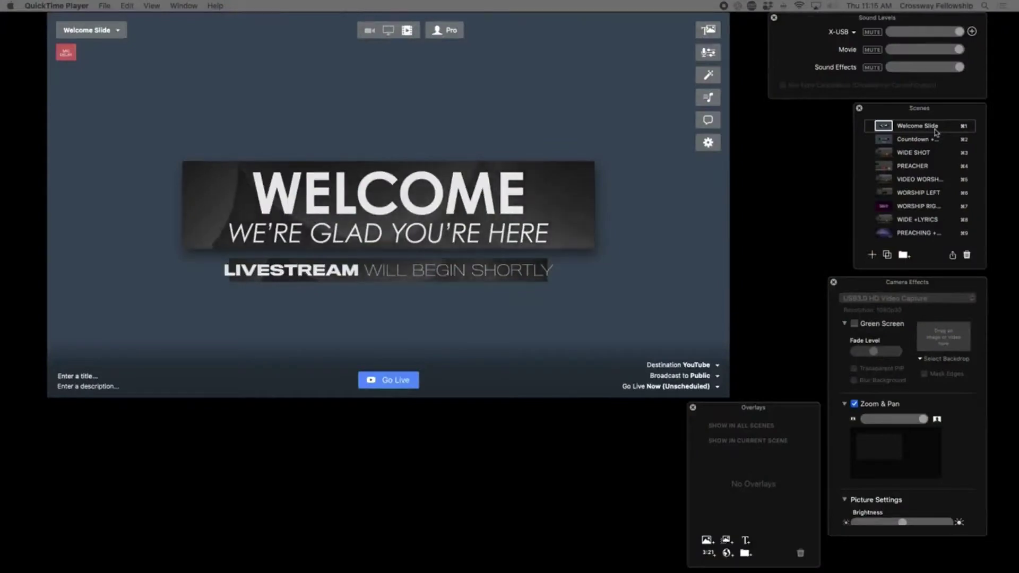
Play the Countdown + Bumper scene with its timer, then cut to the WIDE SHOT stage camera
mouse_move(874, 129)
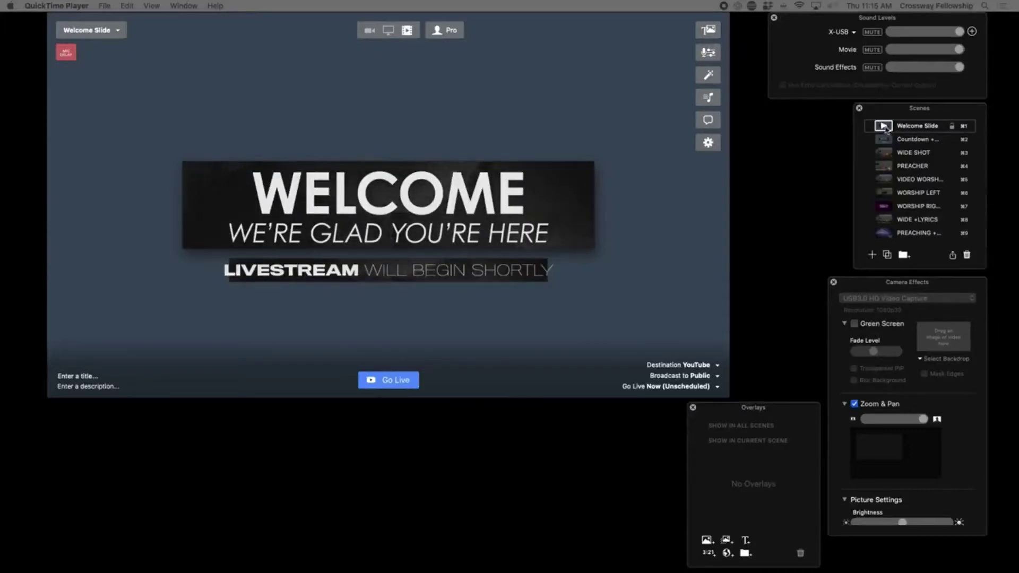
left_click(883, 140)
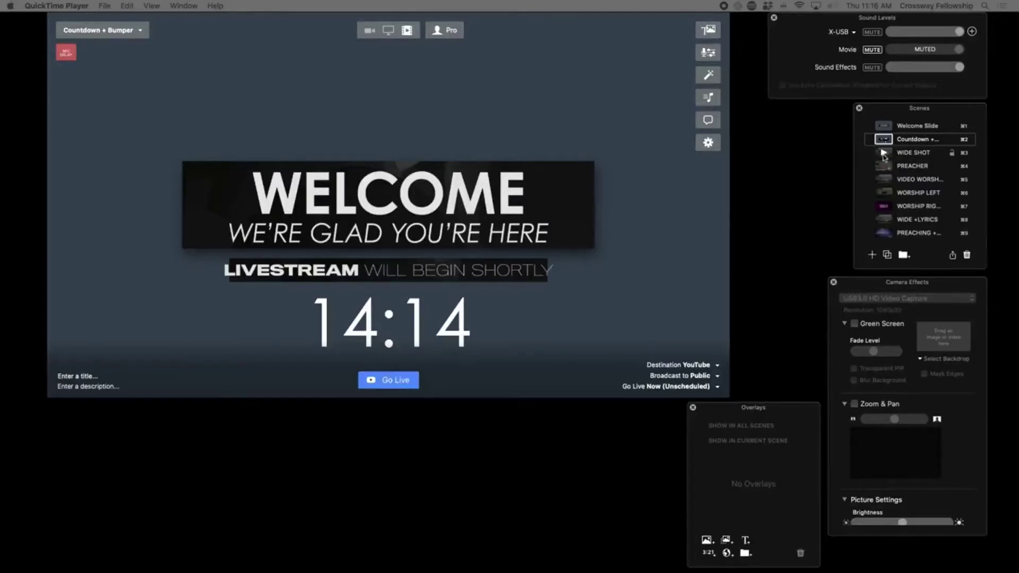
left_click(884, 154)
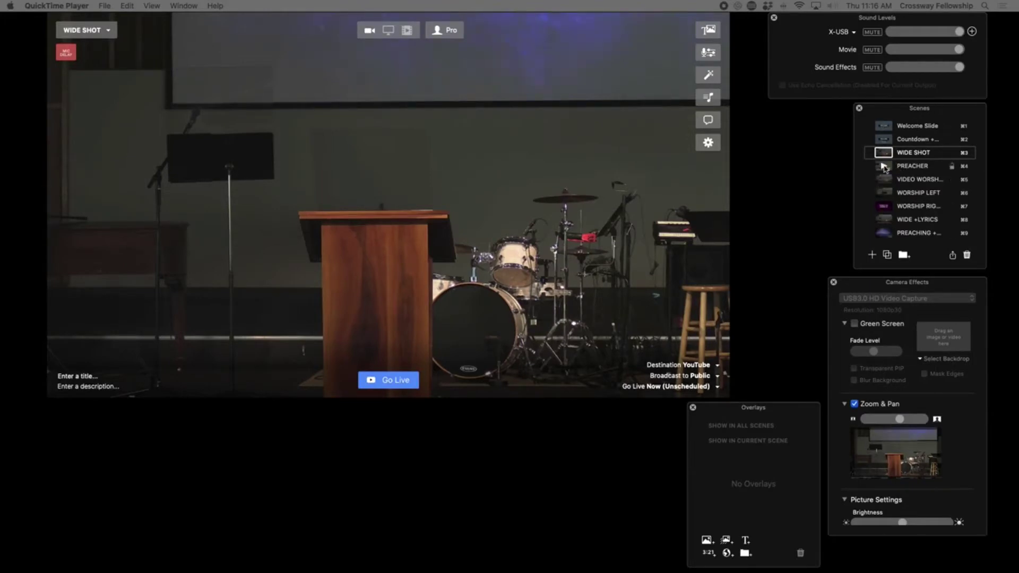
Cycle through the PREACHER, WORSHIP LEFT and WORSHIP RIGHT scenes, landing on WIDE +LYRICS
left_click(883, 166)
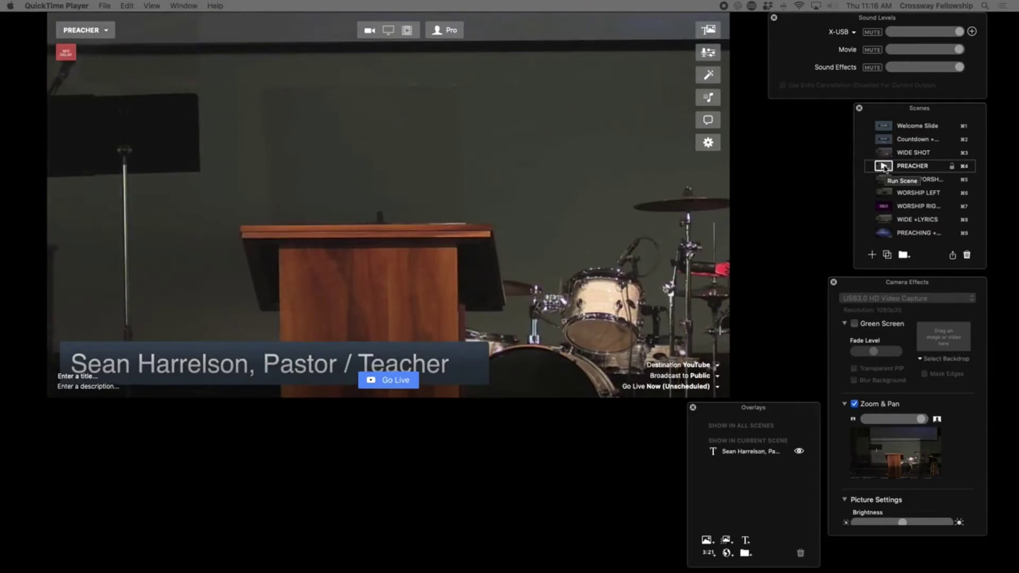
left_click(883, 193)
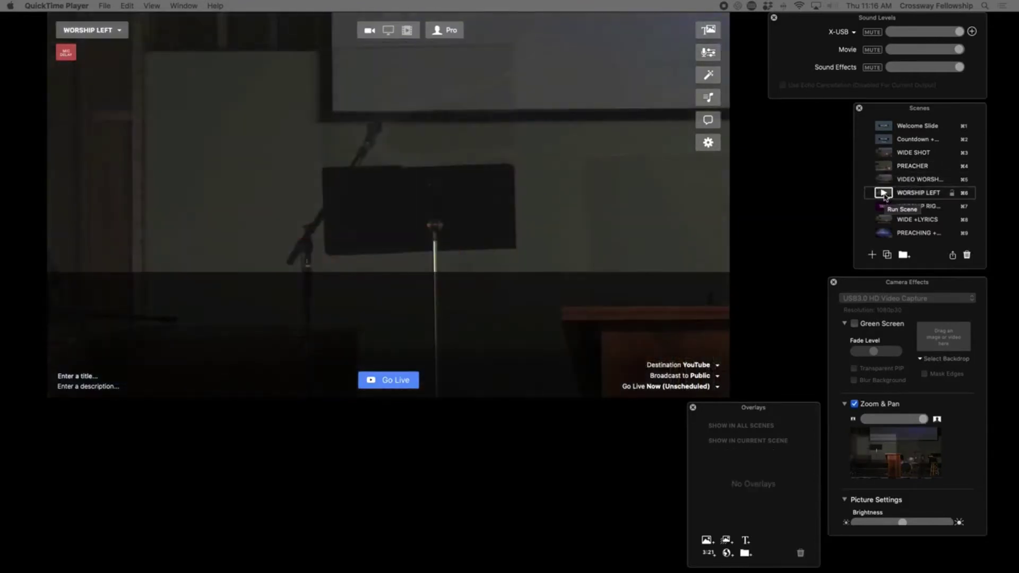
left_click(884, 207)
left_click(883, 193)
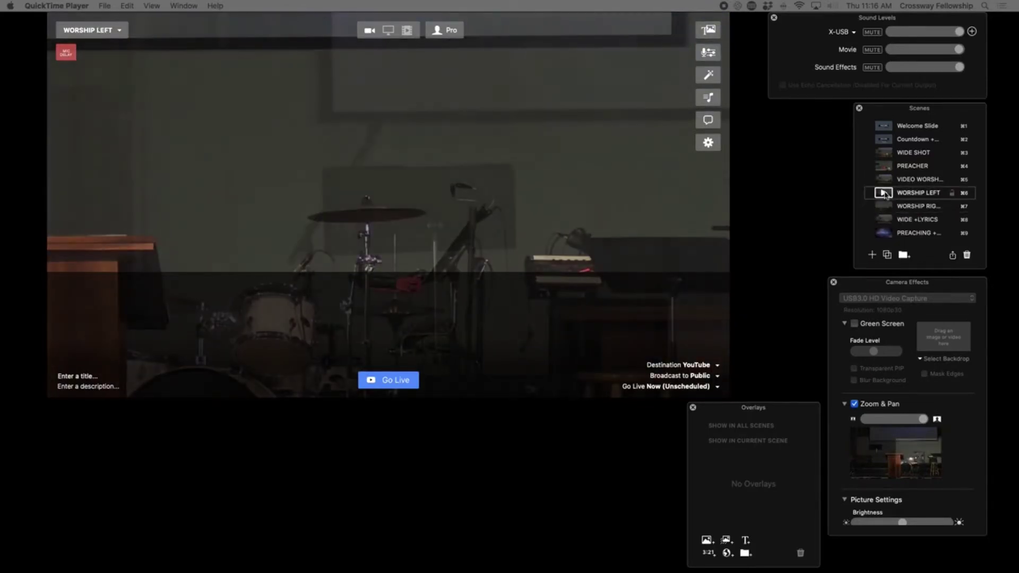
left_click(884, 206)
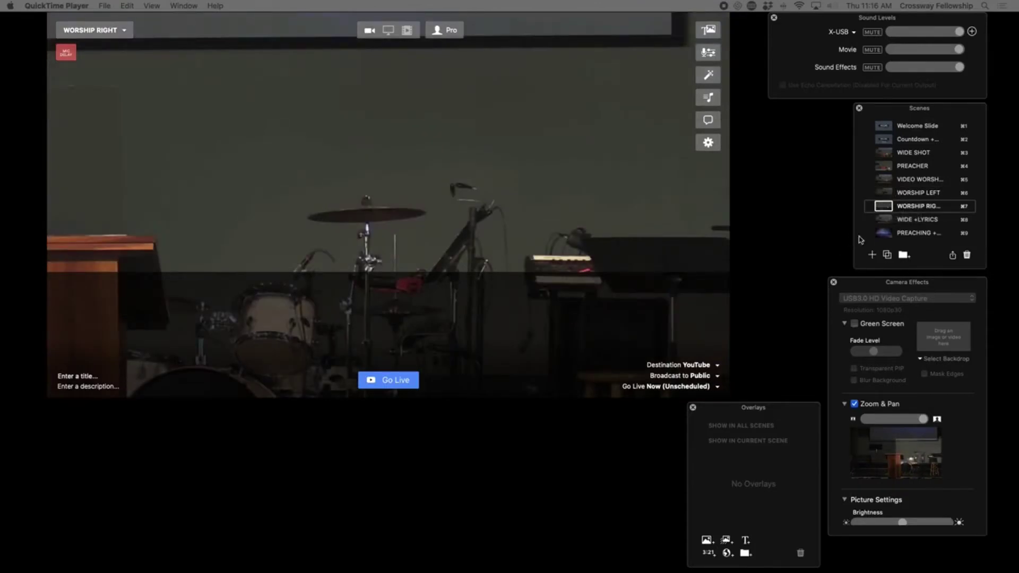
left_click(884, 220)
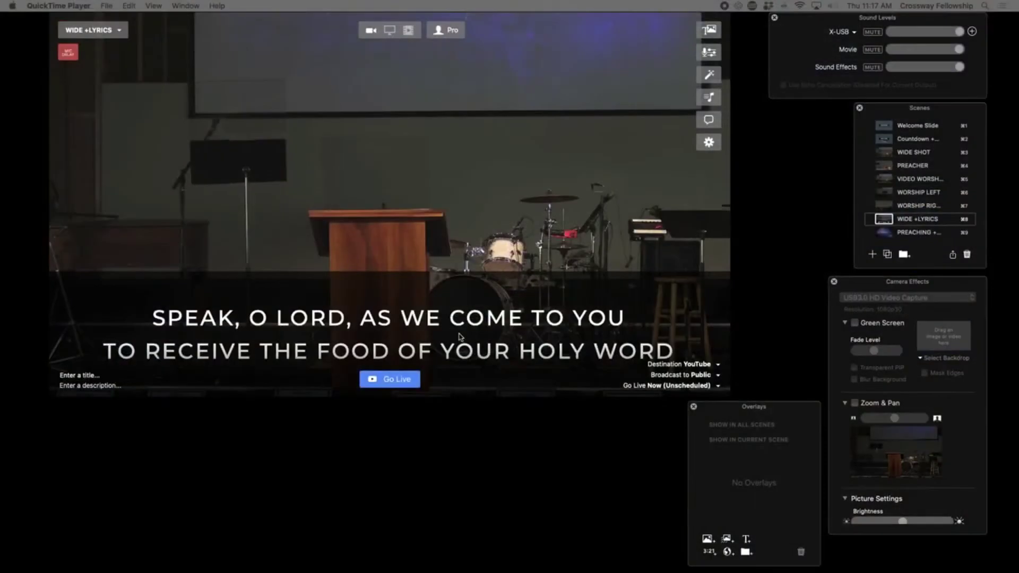
Step from WORSHIP RIGHT to WORSHIP LEFT, then go live on PREACHER with its name caption
mouse_move(374, 319)
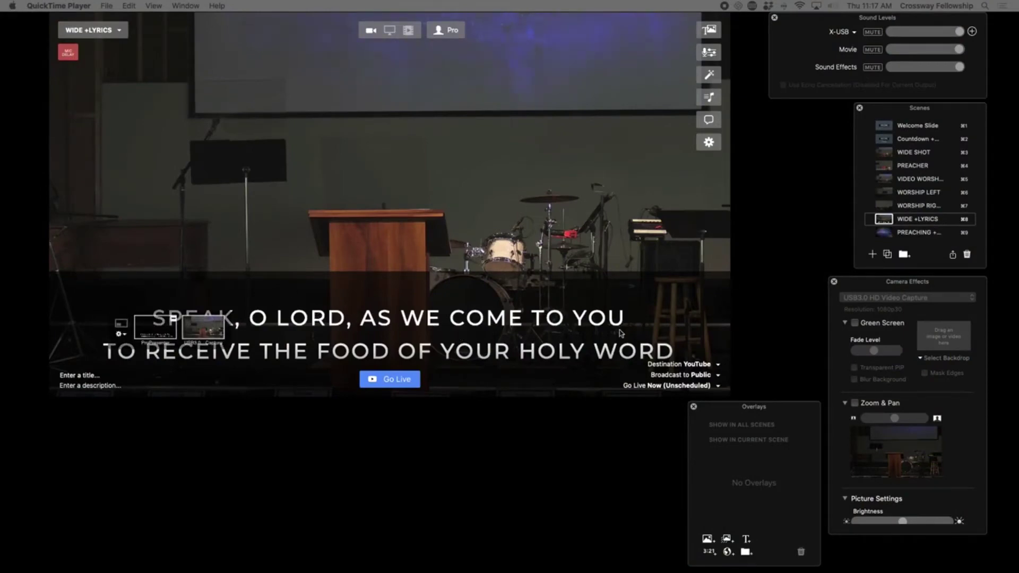
mouse_move(881, 226)
left_click(883, 205)
left_click(884, 193)
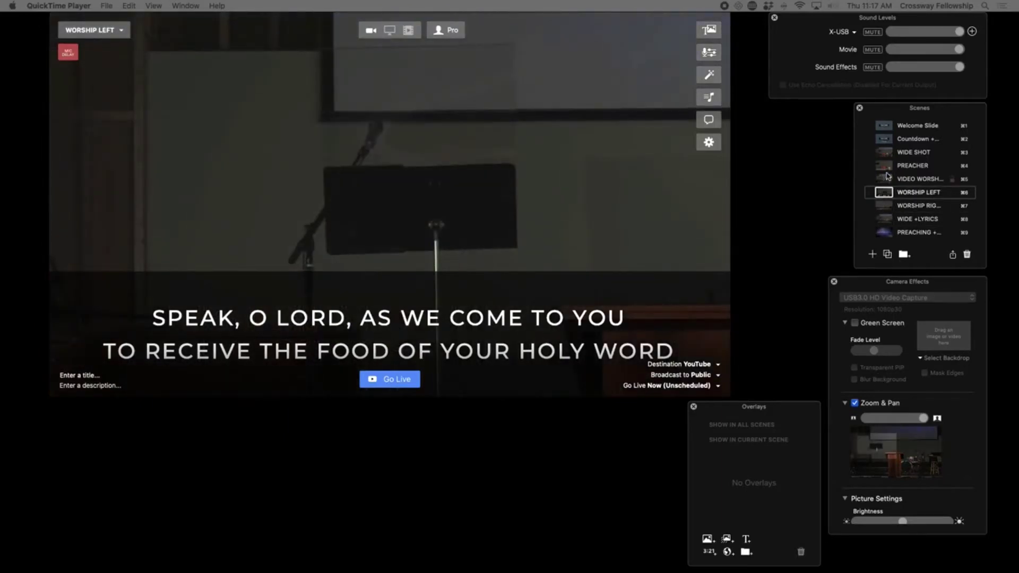
left_click(884, 166)
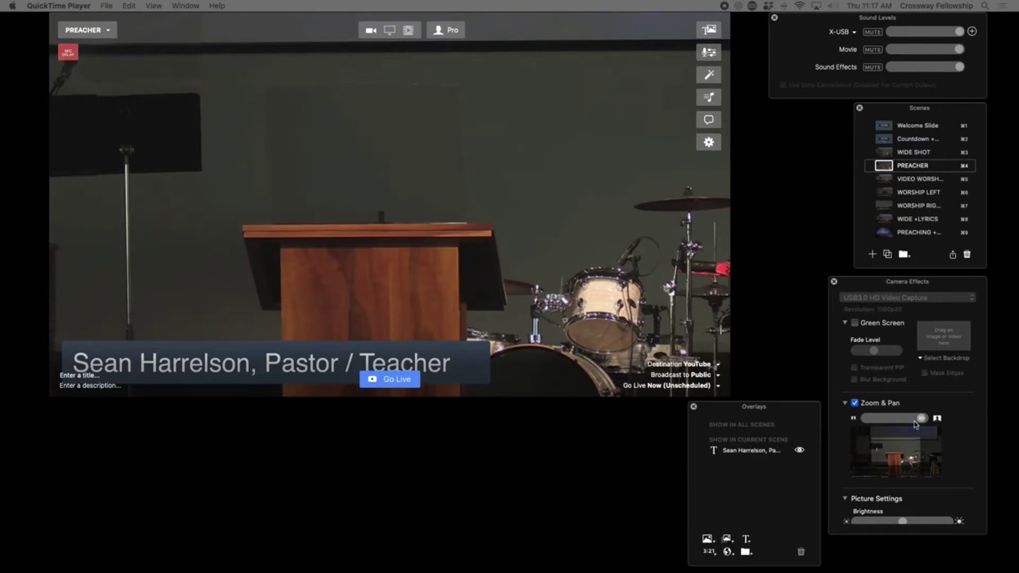
Pan and zoom the PREACHER shot, raise its brightness, and hide the pastor's name lower-third
left_click_drag(901, 455, 897, 456)
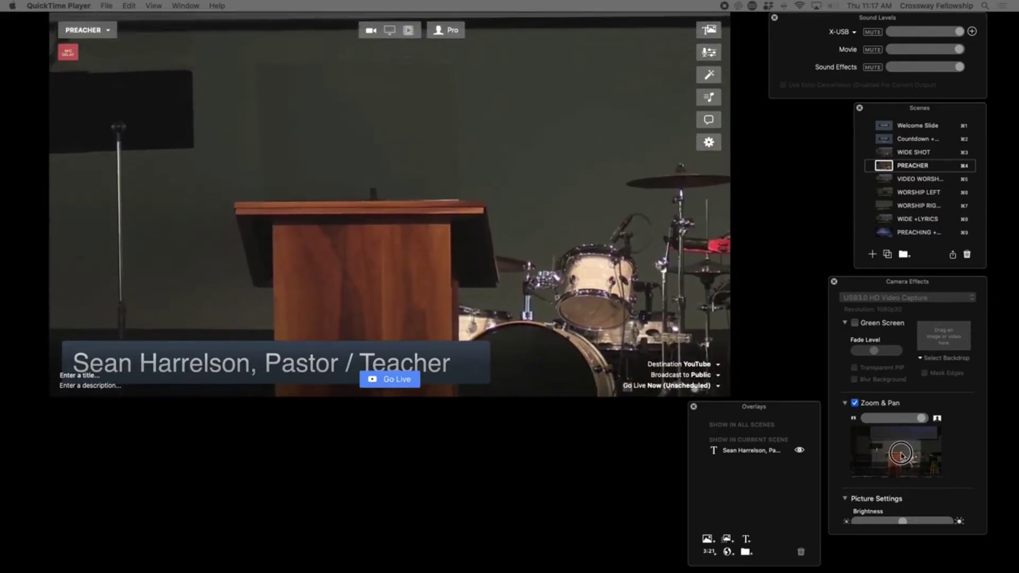
left_click_drag(921, 418, 924, 419)
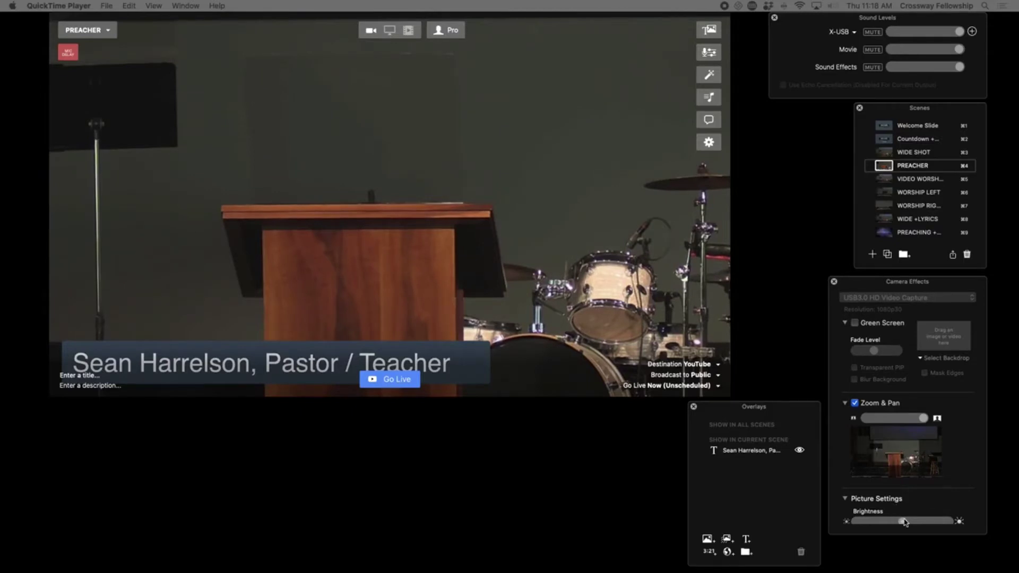
mouse_move(902, 523)
left_mouse_down()
mouse_move(922, 523)
mouse_move(911, 522)
left_mouse_up()
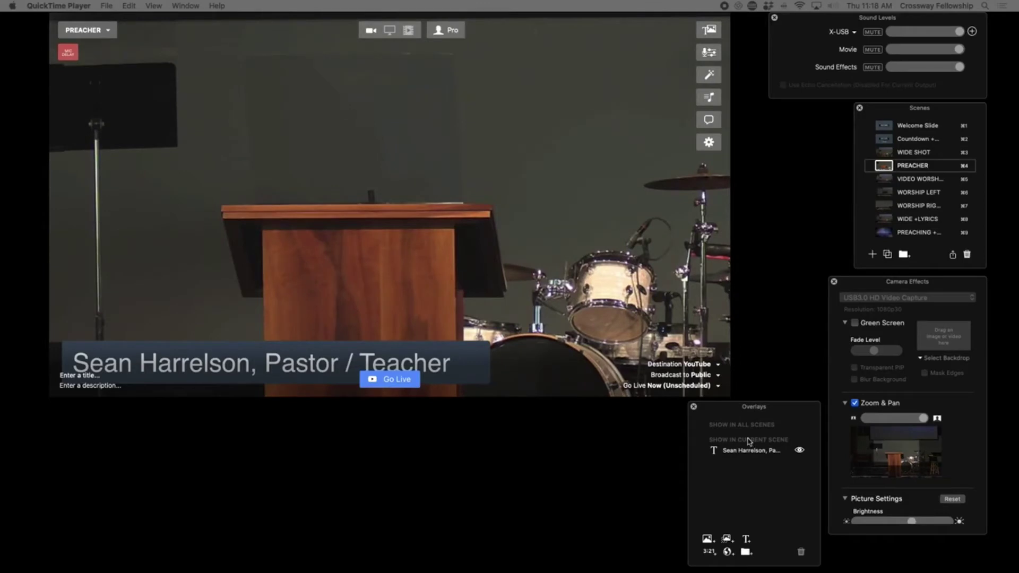
left_click(776, 446)
Take the WIDE +LYRICS scene on air, also triggering it with its Cmd+8 hotkey
left_click(884, 220)
key("super+8")
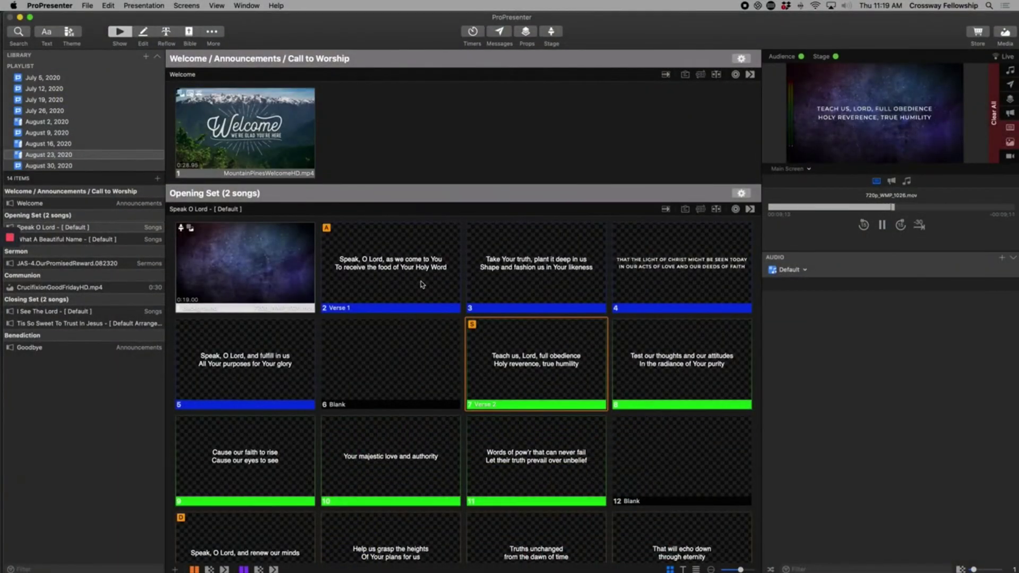
Send ProPresenter's Verse 1 slide "Speak, O Lord, as we come to You" live, then open the Stream Deck menu
left_click(421, 283)
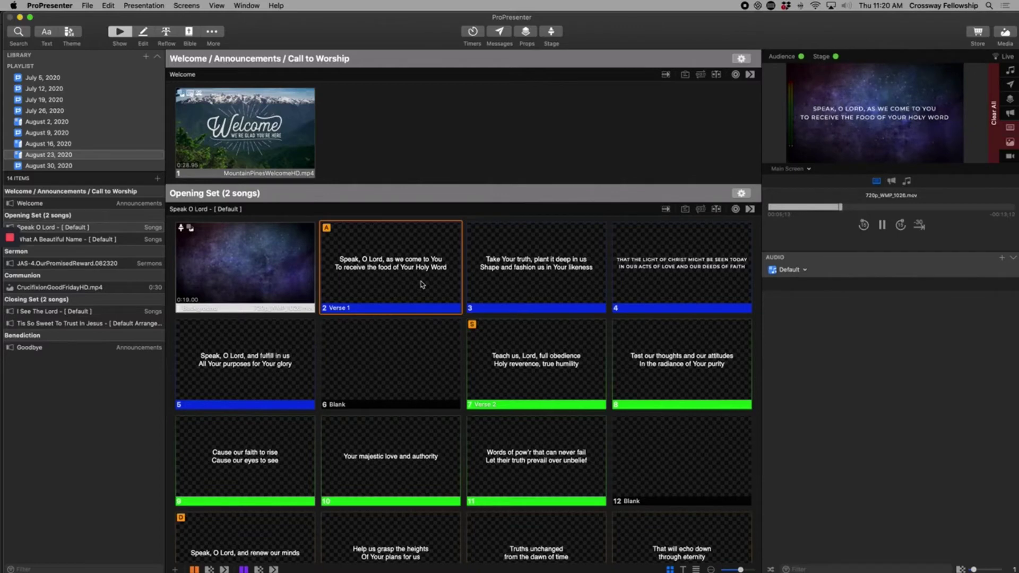
left_click(771, 6)
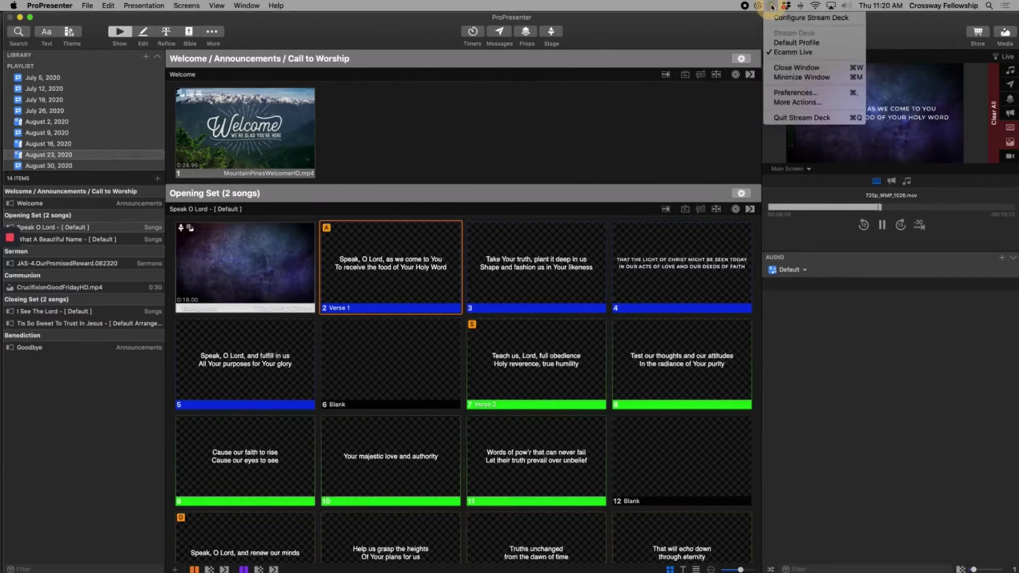
In Stream Deck's key setup, drag Ecamm Live's Run Scene action onto an empty key and edit its title
left_click(793, 20)
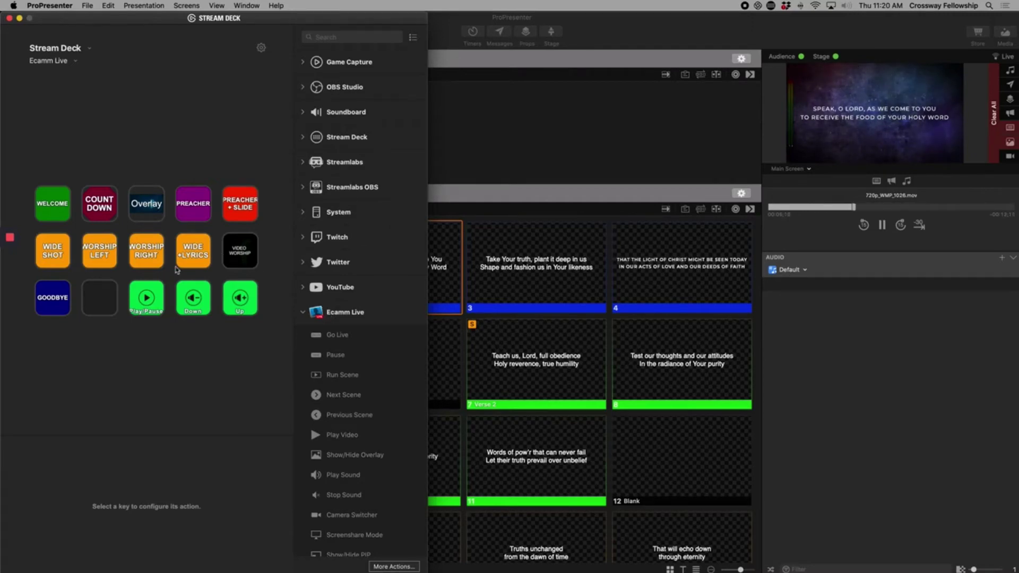
left_click(100, 306)
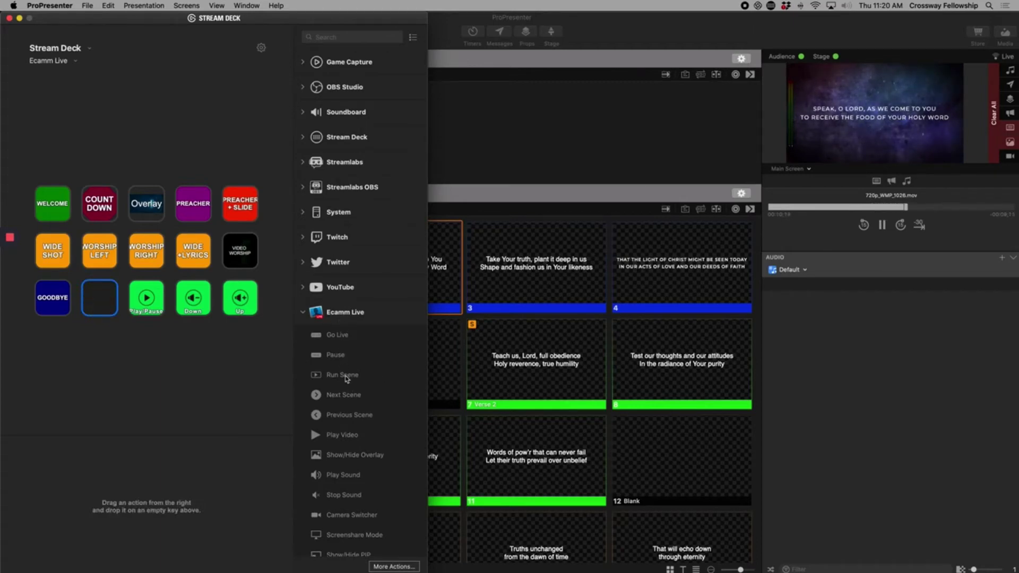
left_click_drag(347, 380, 101, 304)
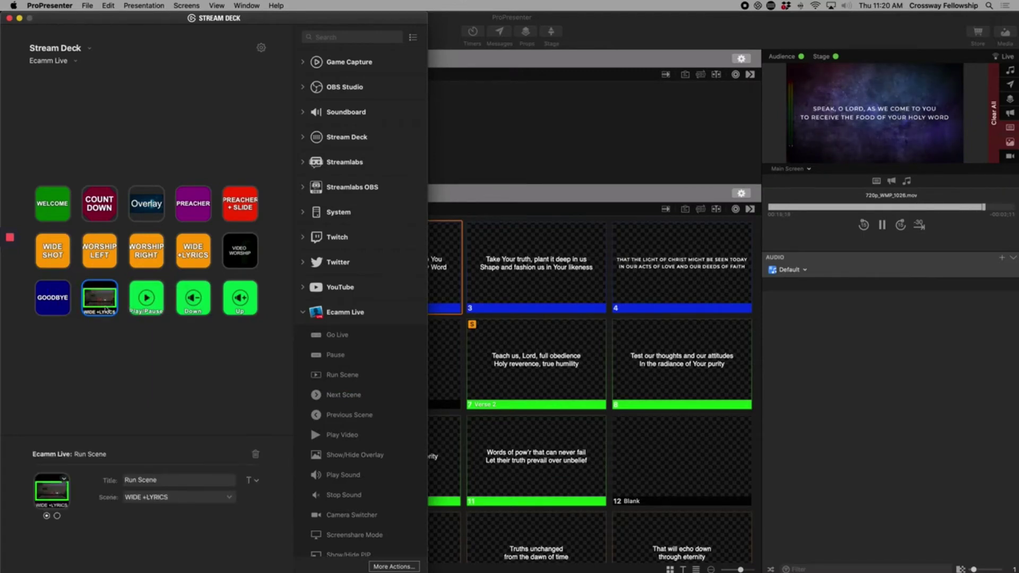
left_click(130, 480)
left_click(160, 480)
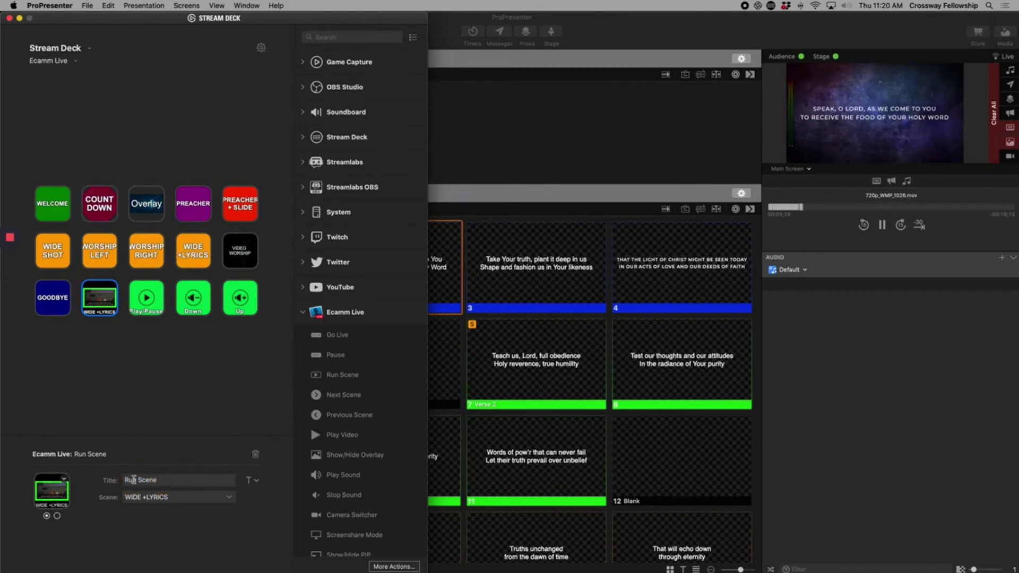
Confirm the key runs WIDE +LYRICS, then delete its Run Scene action
left_click(155, 498)
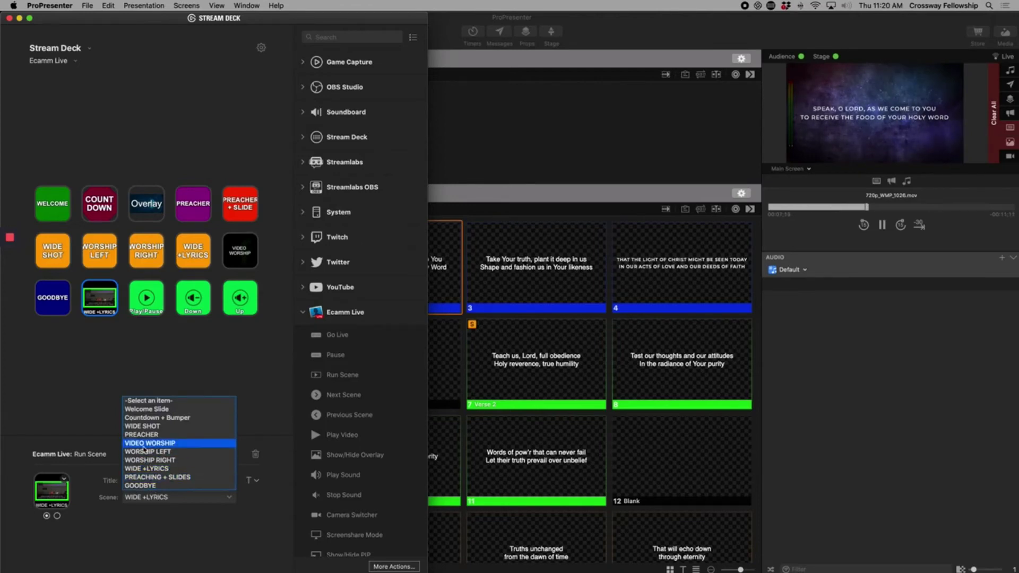
left_click(160, 353)
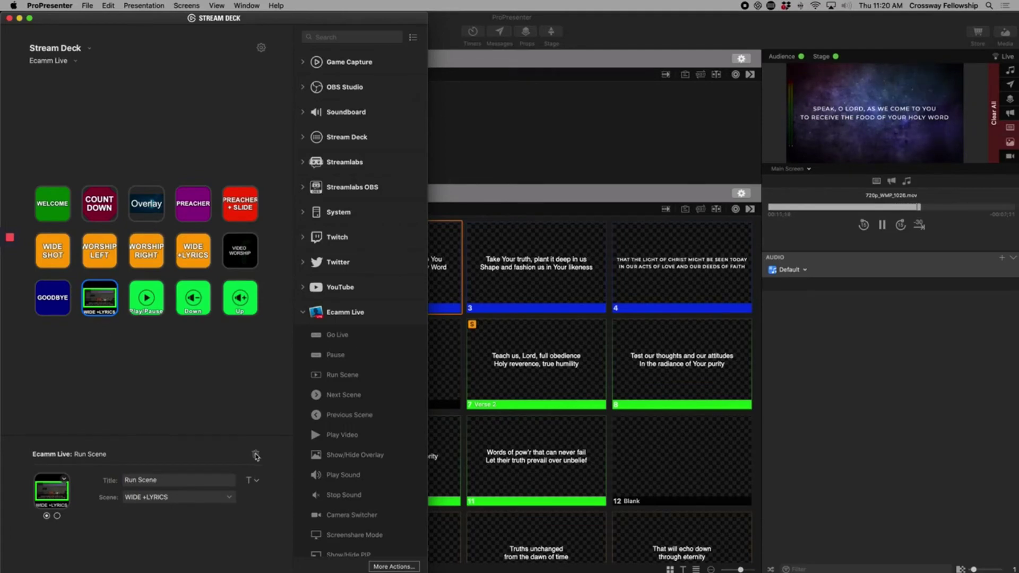
left_click(255, 455)
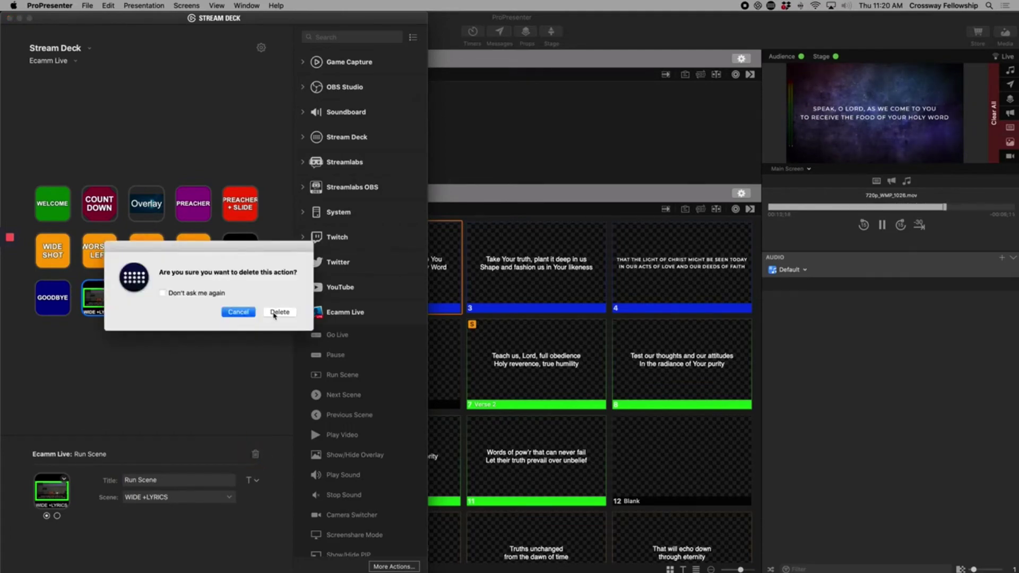
left_click(273, 315)
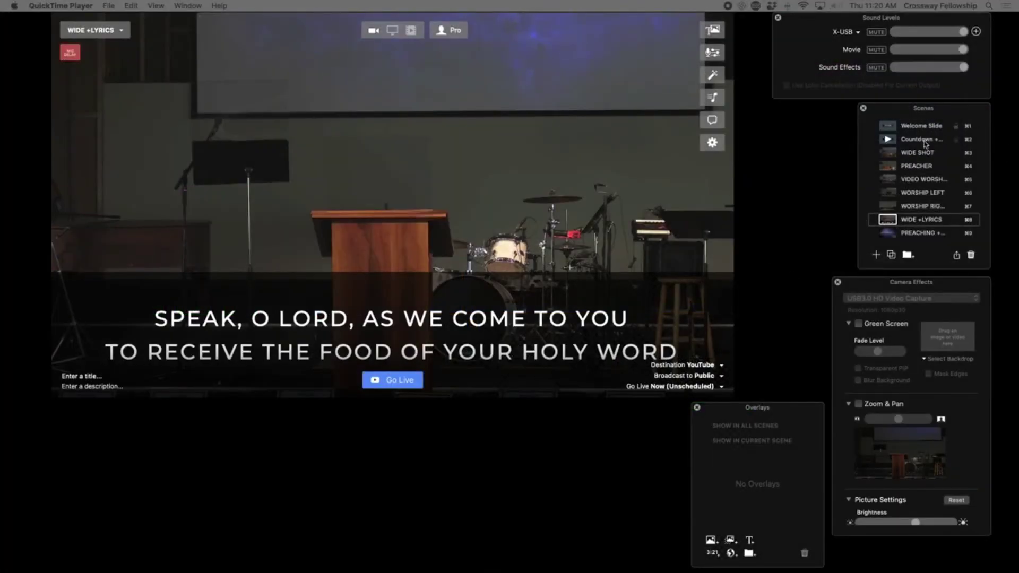
Play the Welcome Slide scene, review its When Video Ends loop setting, then switch to Countdown + Bumper
scroll(893, 131, "up", 1)
left_click(891, 130)
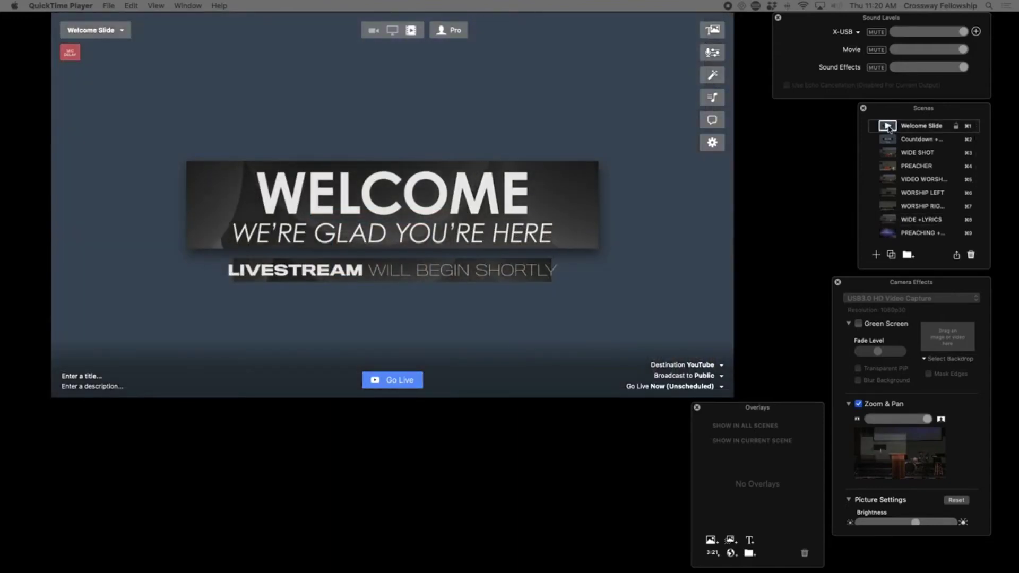
mouse_move(643, 129)
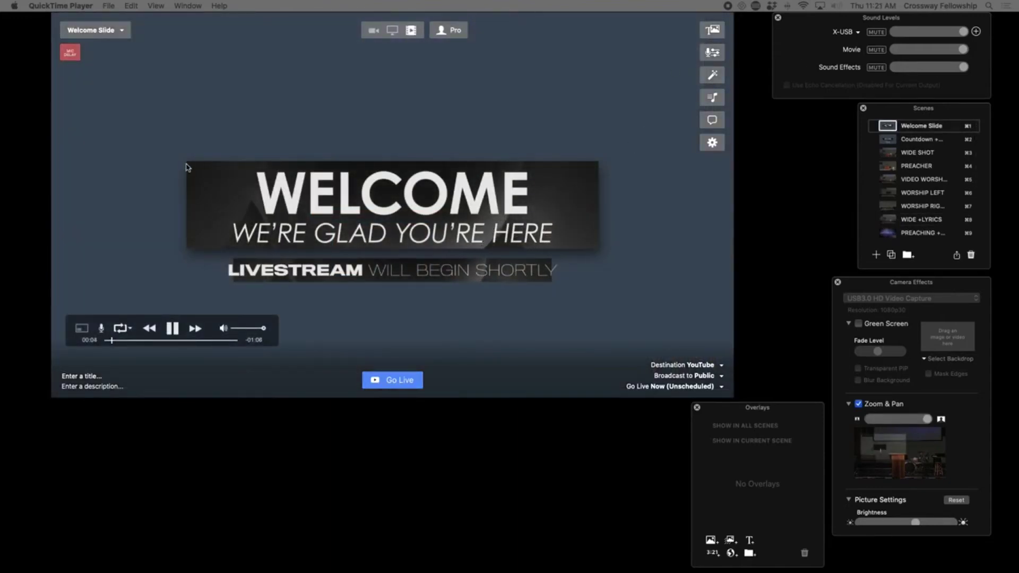
left_click(159, 114)
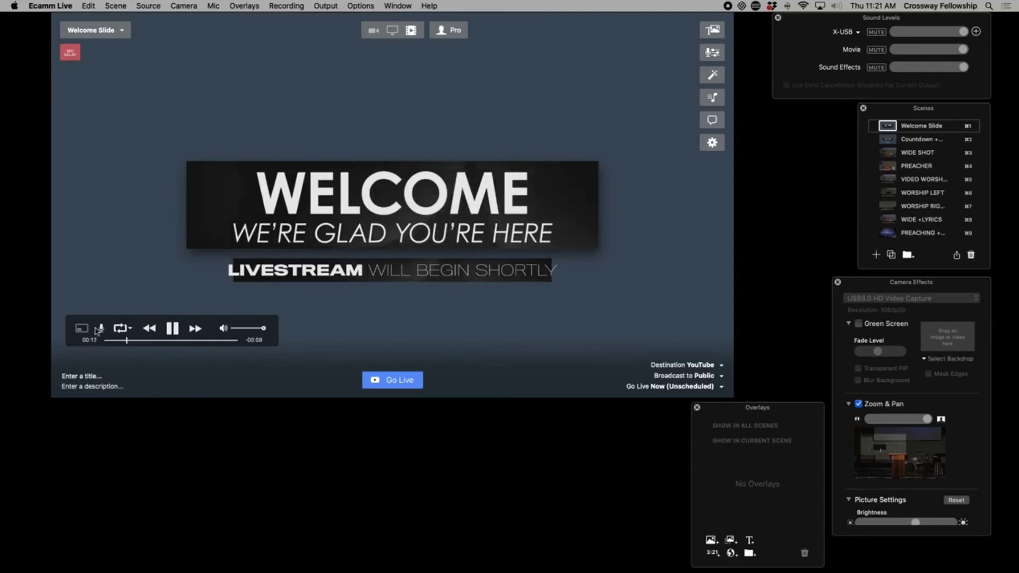
left_click(123, 332)
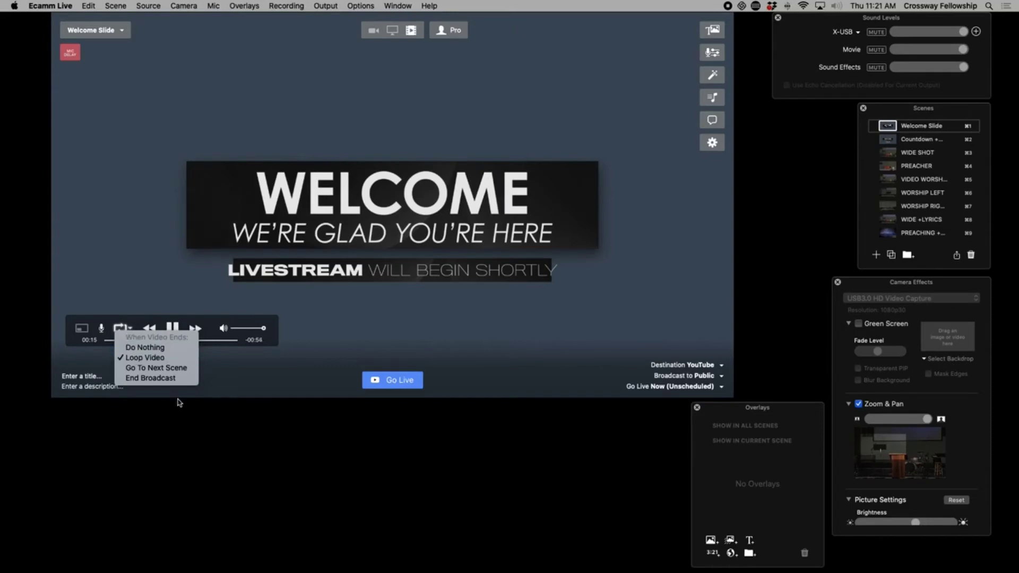
left_click(444, 243)
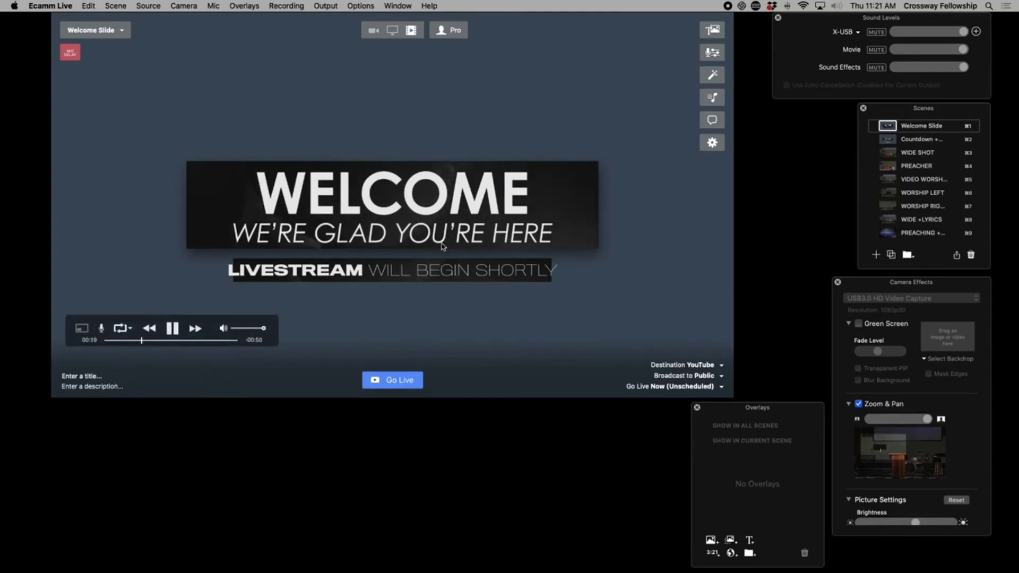
left_click(887, 141)
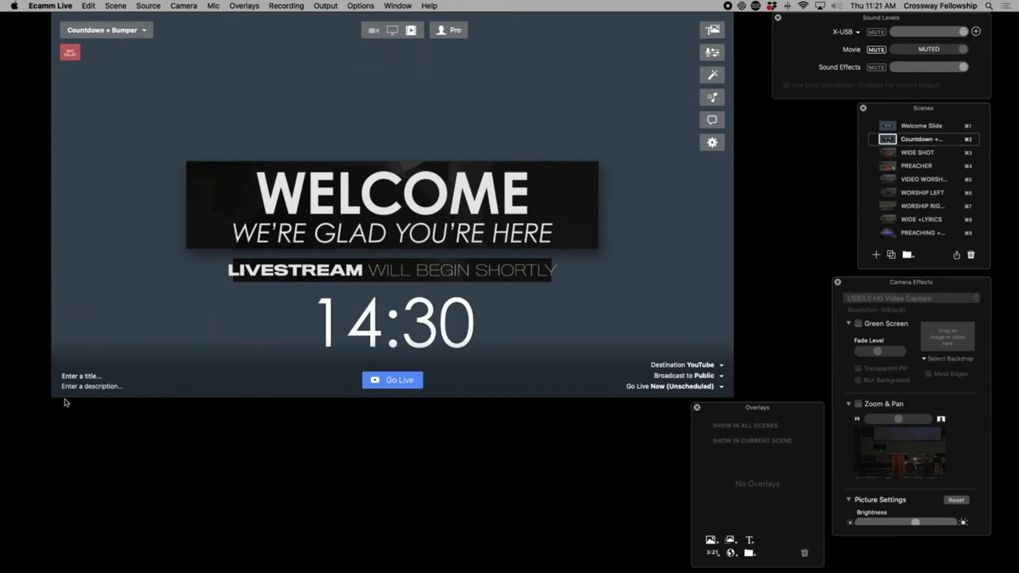
Review the countdown's When Video Ends setting, then step through WIDE SHOT and PREACHER to GOODBYE
left_click(121, 328)
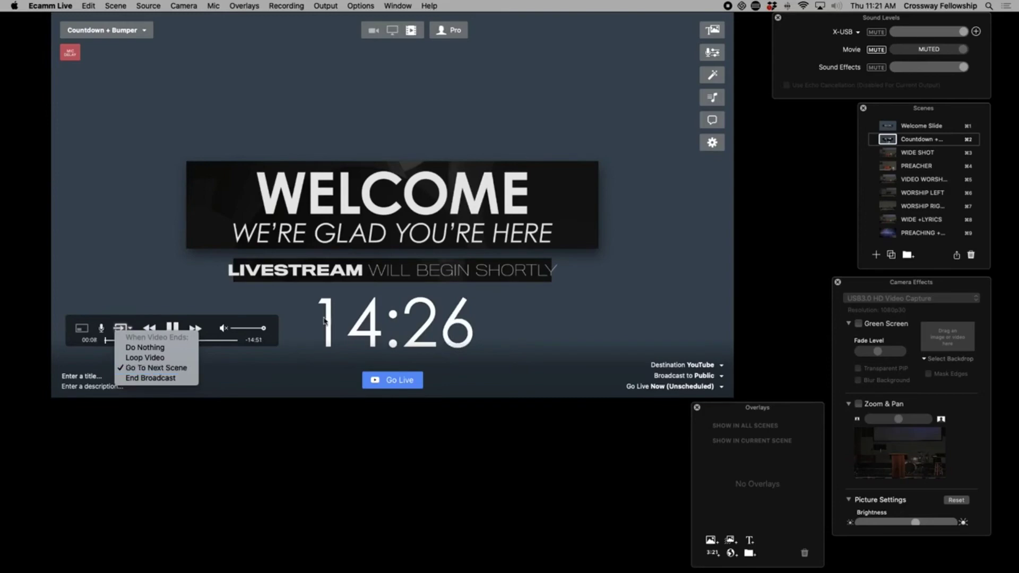
left_click(889, 158)
left_click(889, 158)
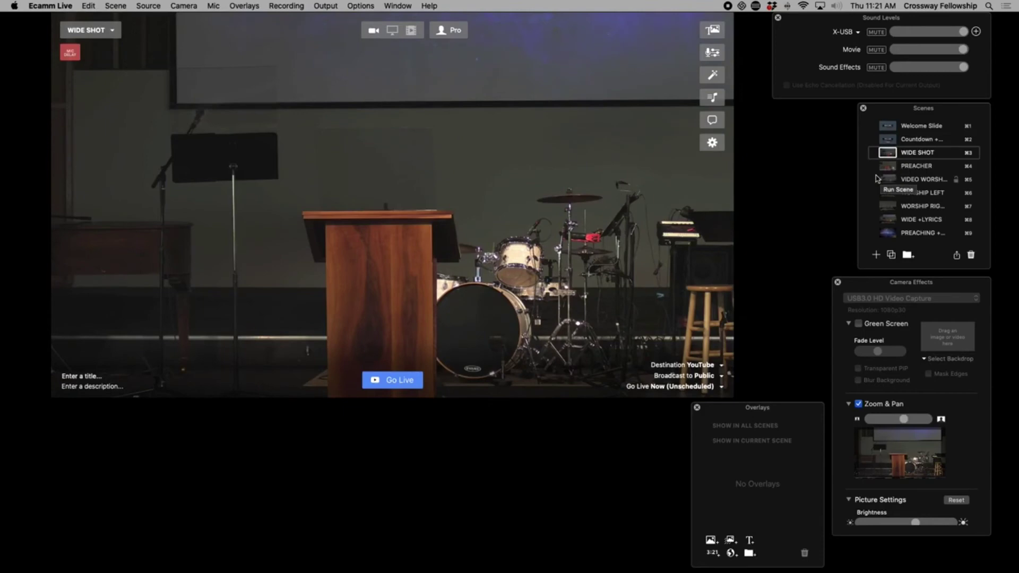
left_click(888, 167)
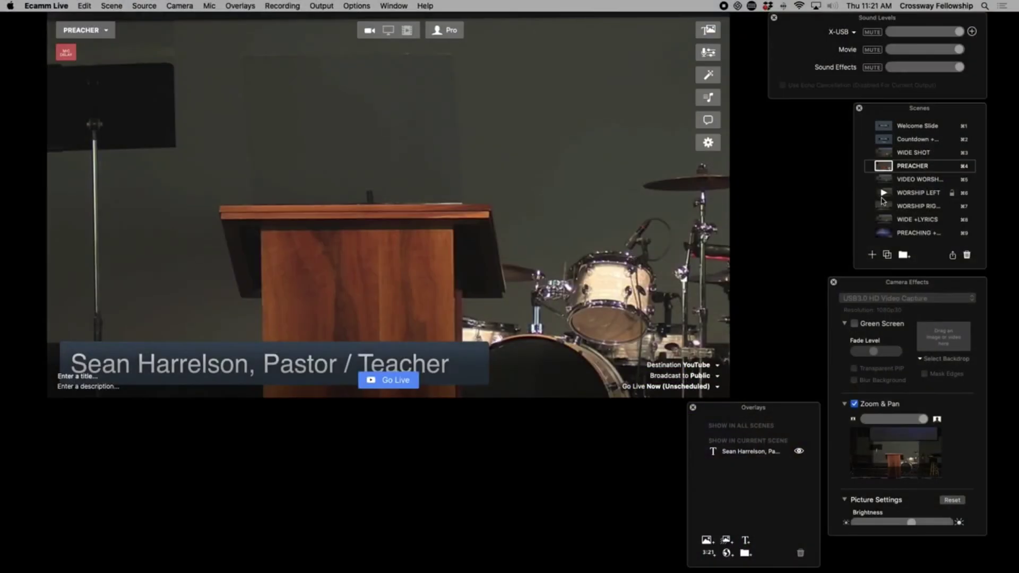
scroll(912, 233, "down", 1)
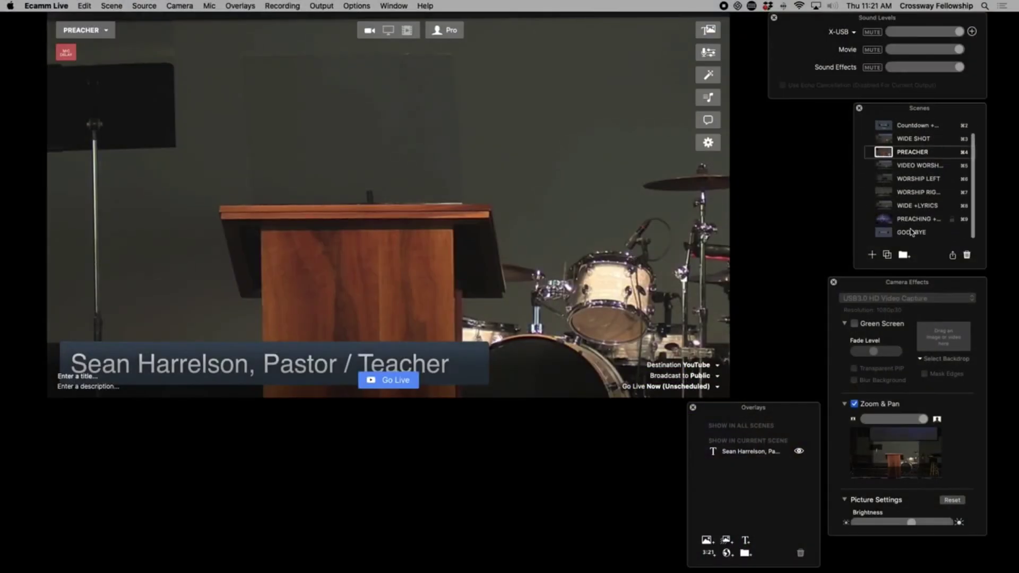
left_click(884, 233)
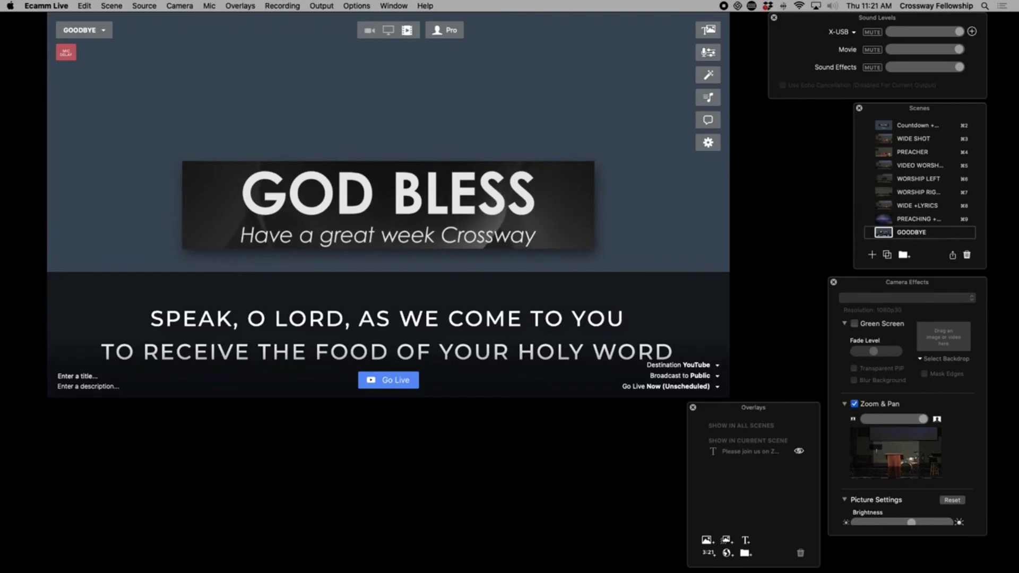
Close the Stream Deck setup window, take ProPresenter's Welcome video slide live, and check the GOODBYE video's End Broadcast action
key("super+3")
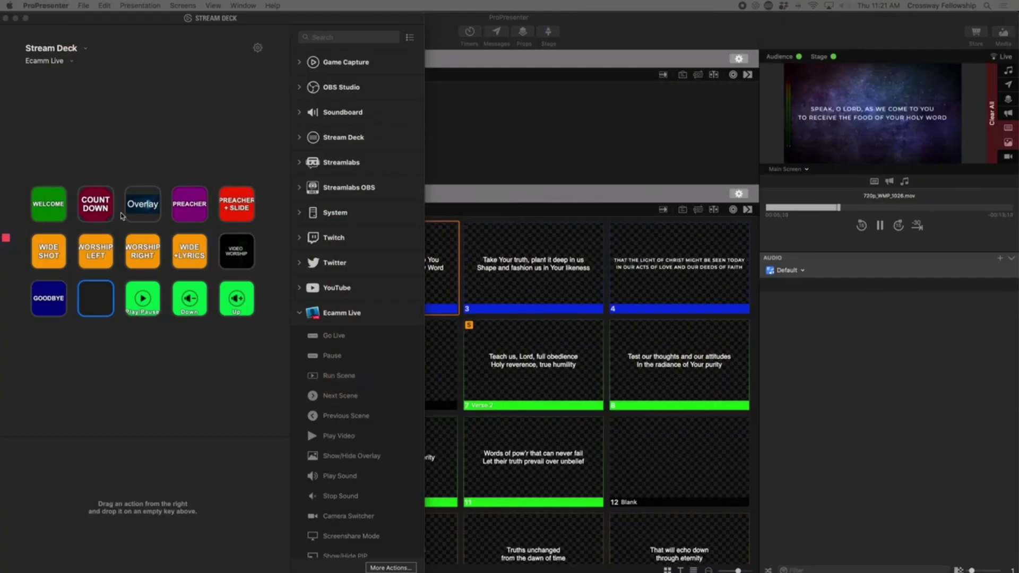
key("super+w")
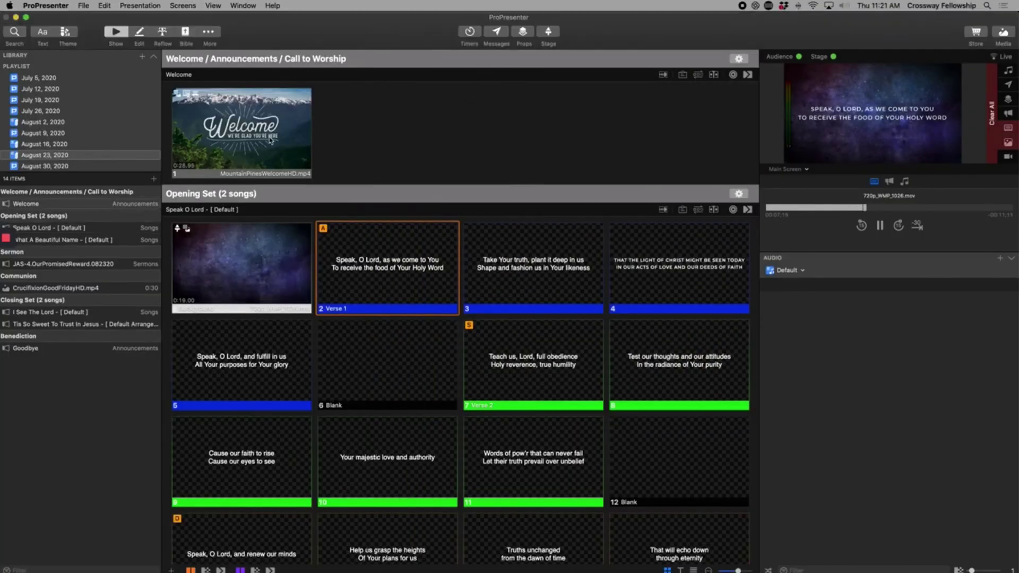
left_click(270, 138)
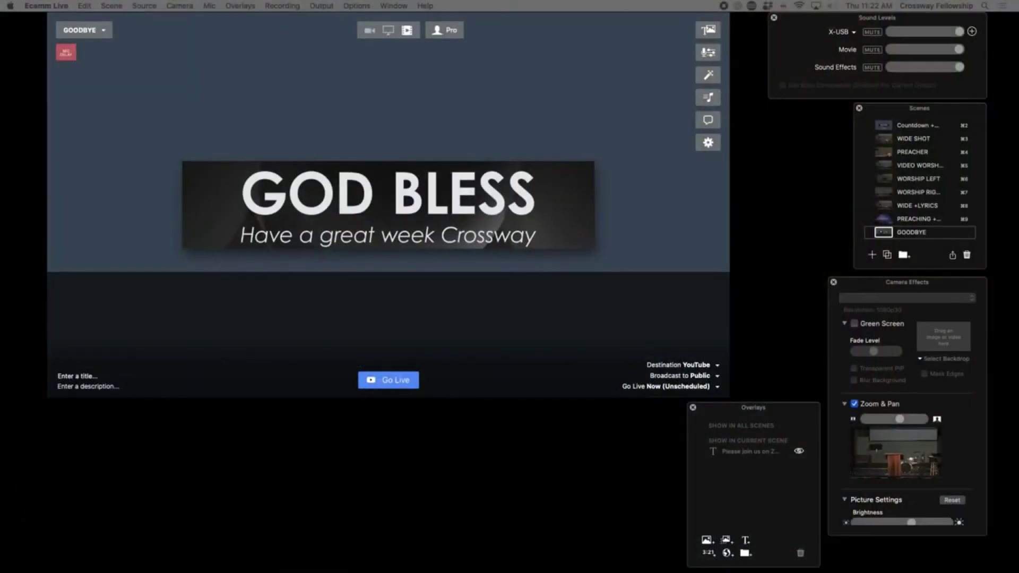
mouse_move(341, 266)
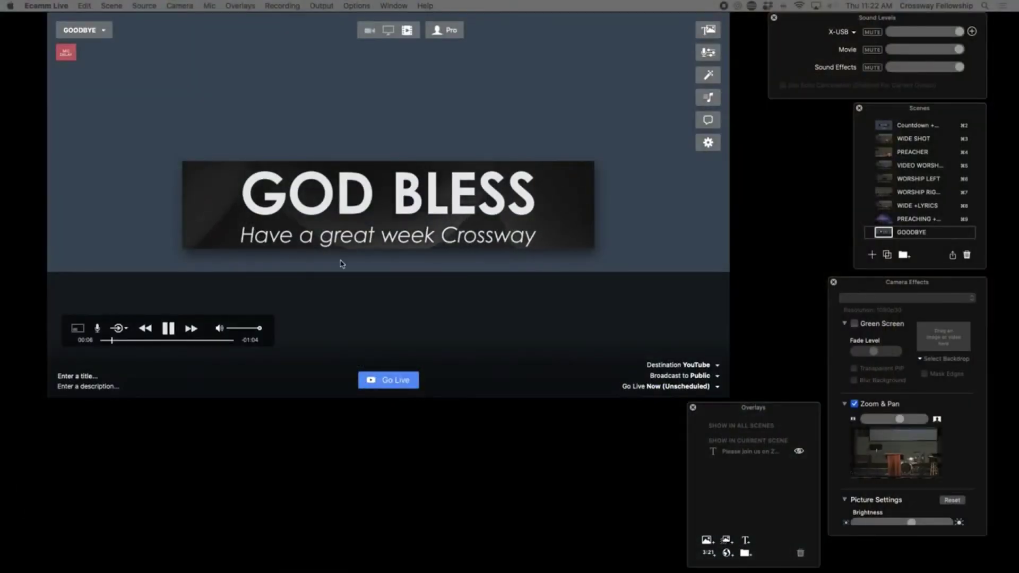
left_click(119, 328)
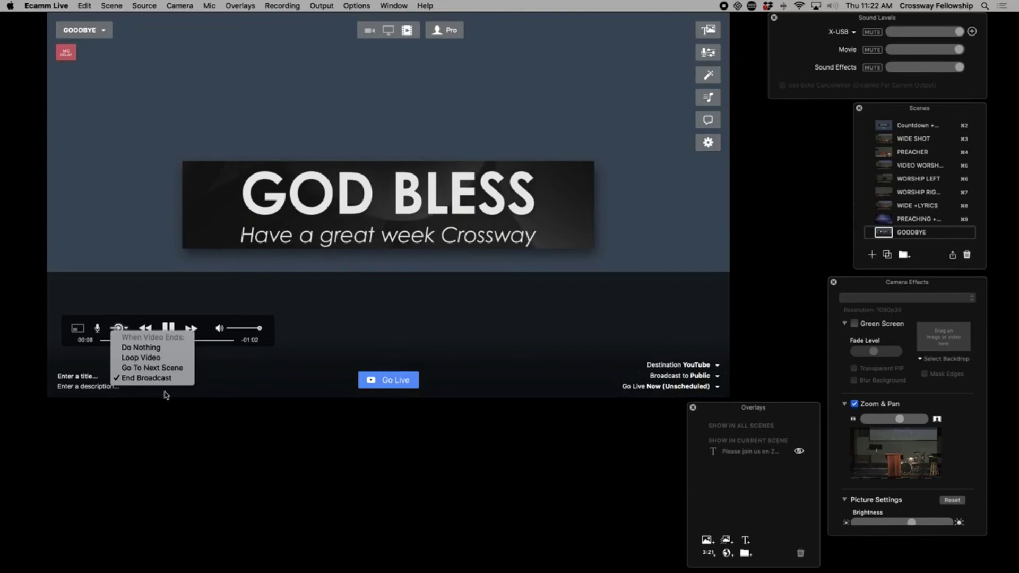
left_click(573, 190)
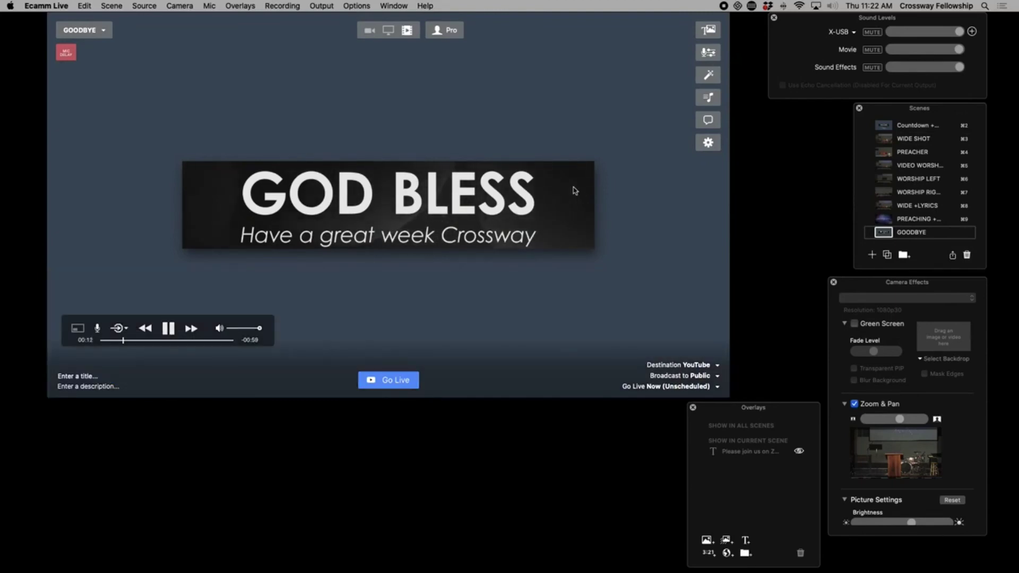